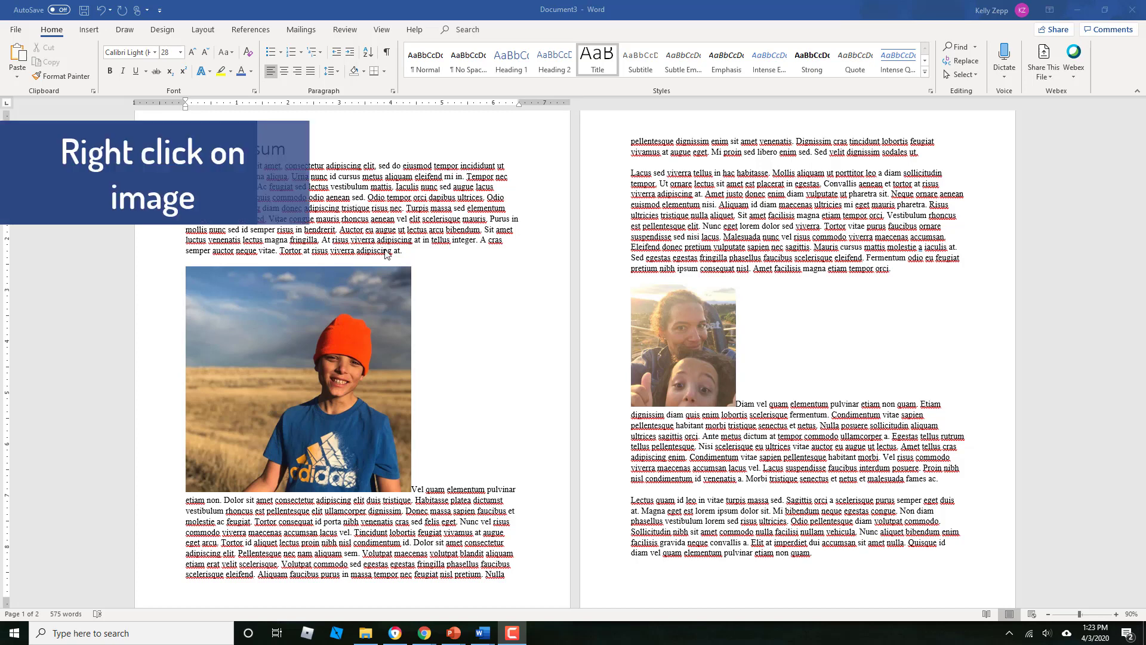
Open the caption settings for the photo on page 1 and review the available labels and the new label option
right_click(277, 347)
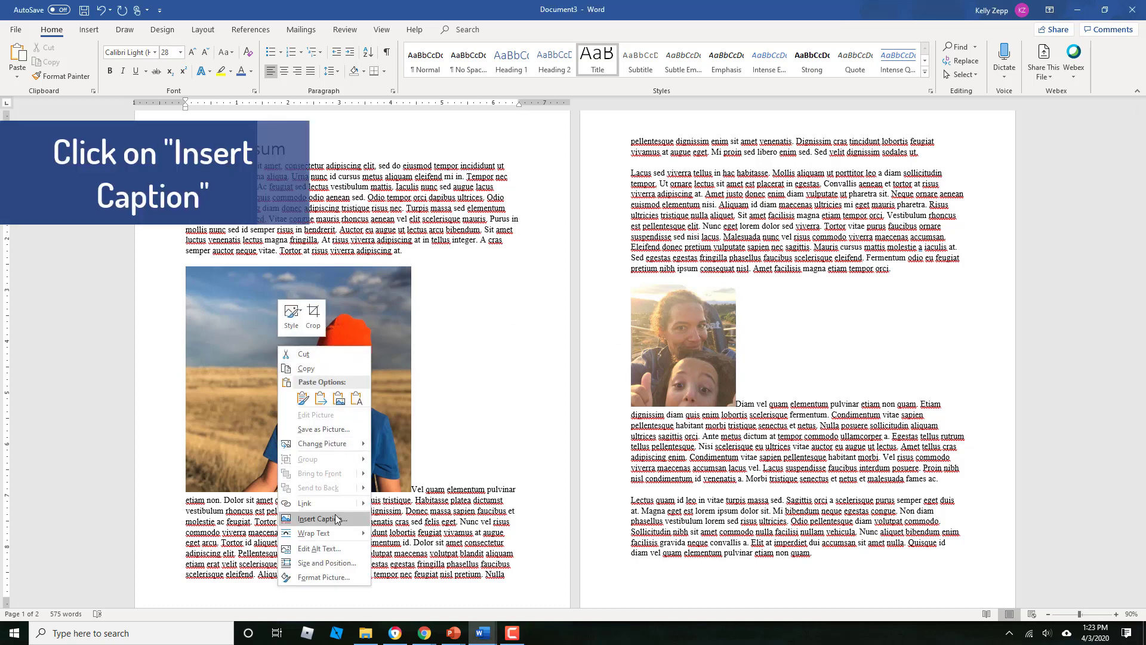
left_click(339, 519)
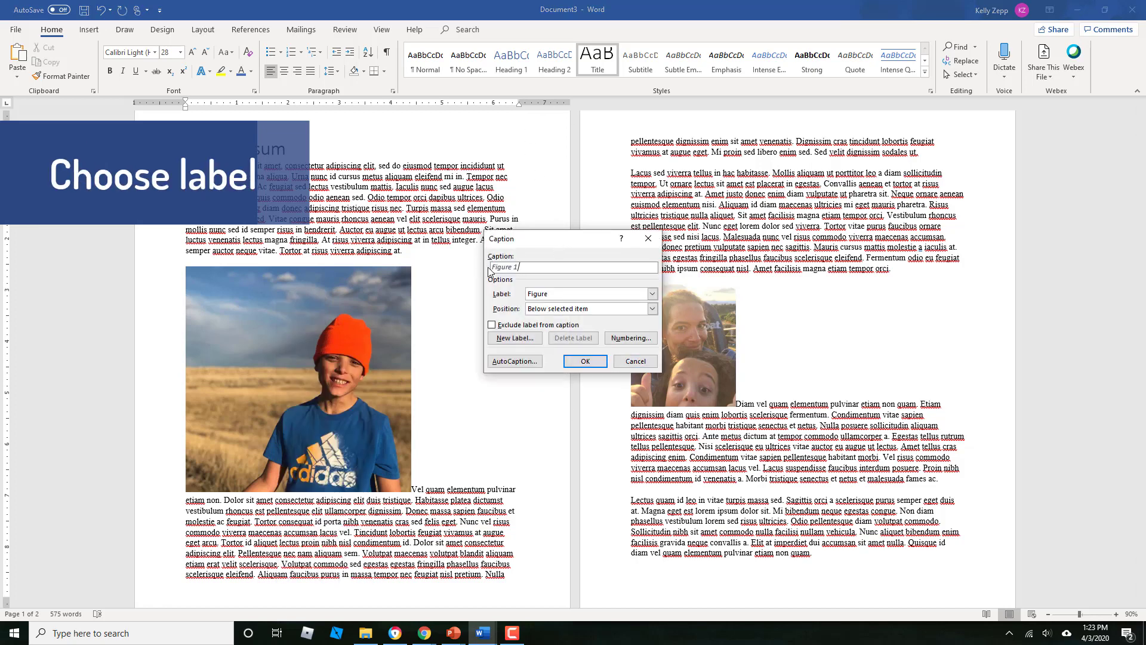
left_click(551, 295)
left_click(551, 295)
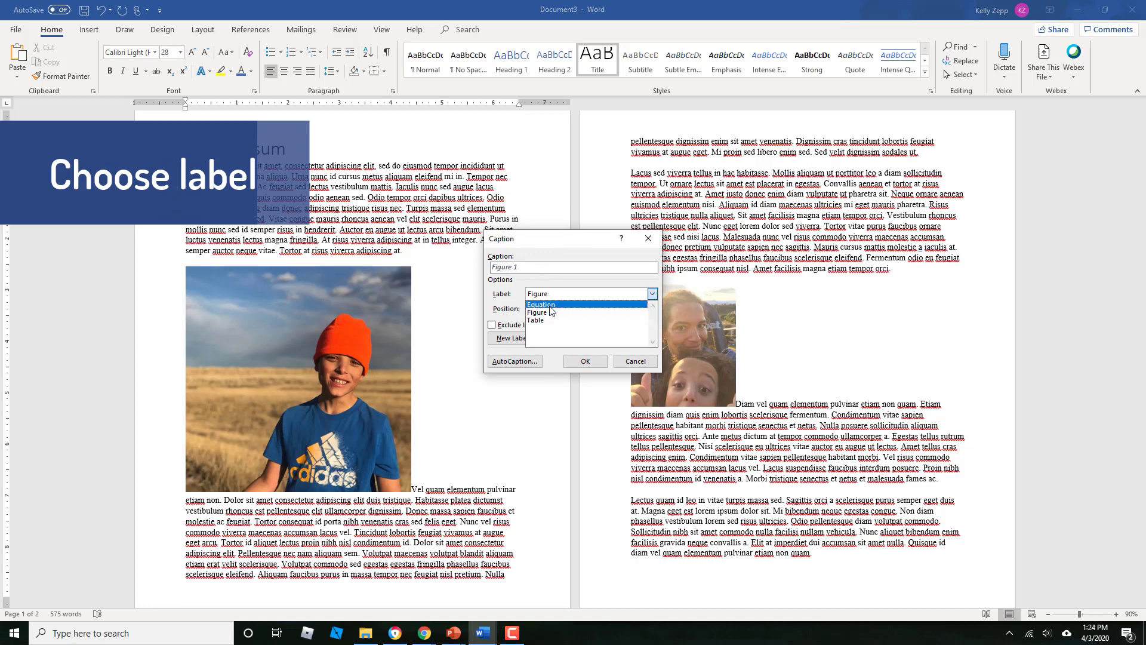
left_click(586, 270)
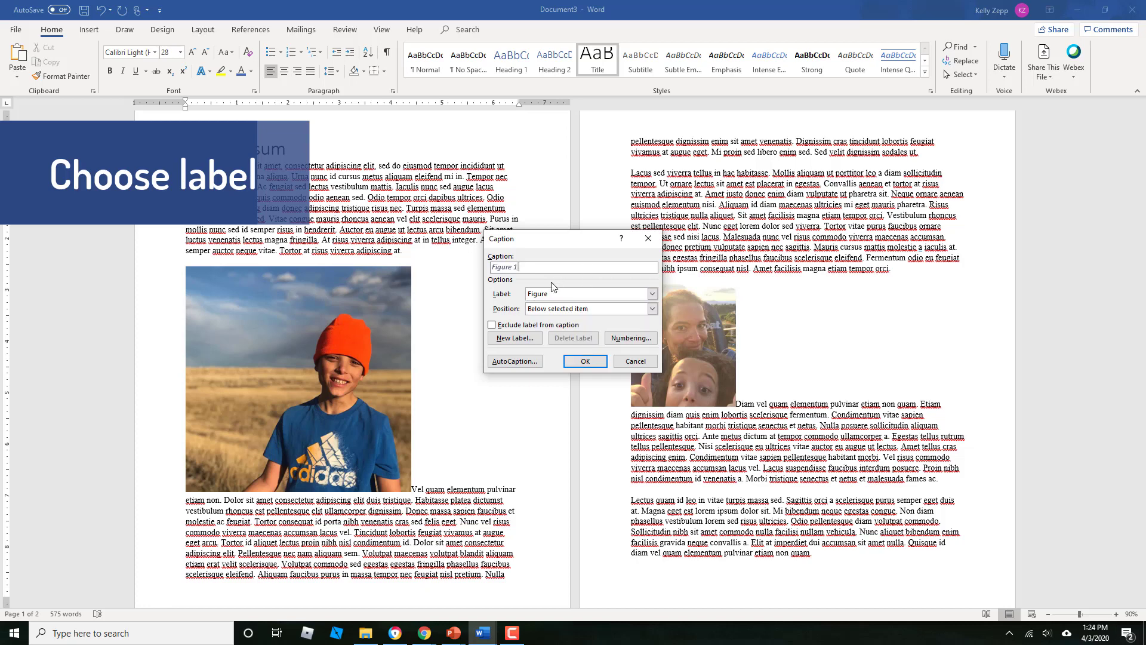
left_click(517, 339)
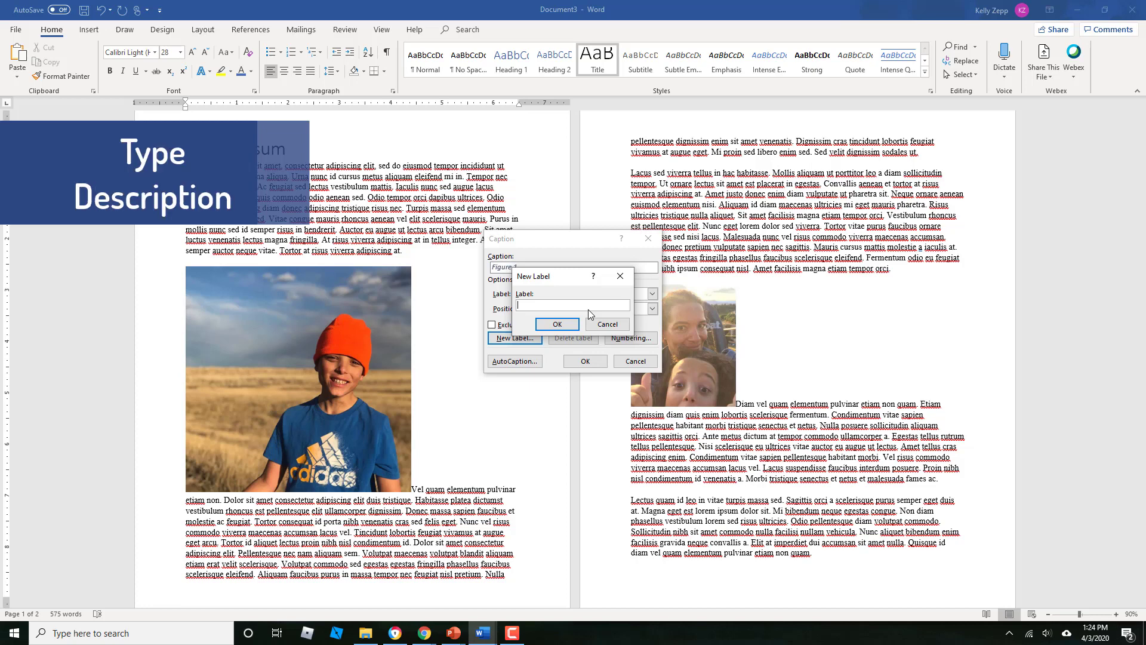
left_click(607, 324)
left_click(570, 268)
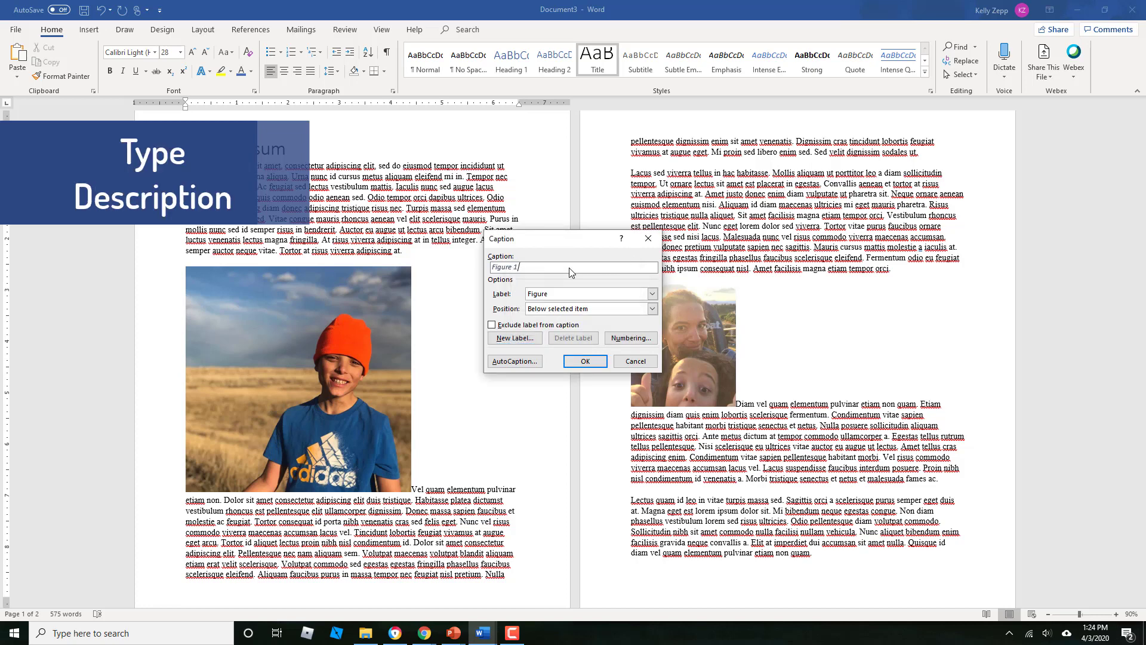
Caption the photo on page 1 as "Figure 1: Description of teh image", placed below the photo
type(": Description of teh image")
left_click(586, 362)
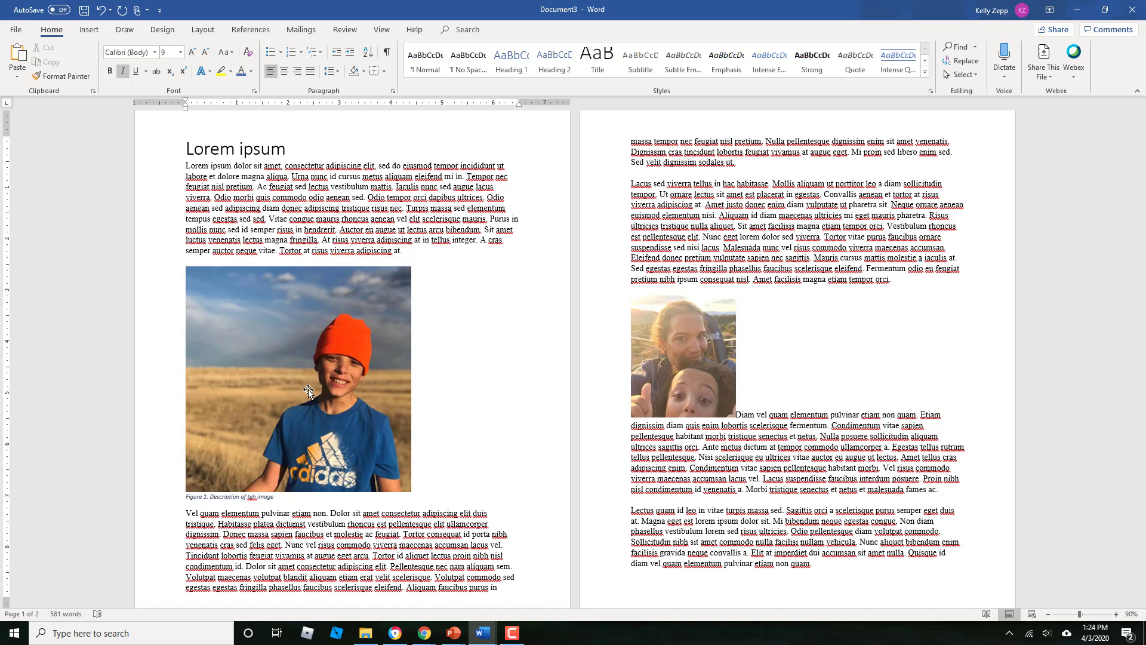
Move the photo on page 1 below its caption, after the sentence "Vel quam elementum pulvinar etiam non."
left_click(369, 388)
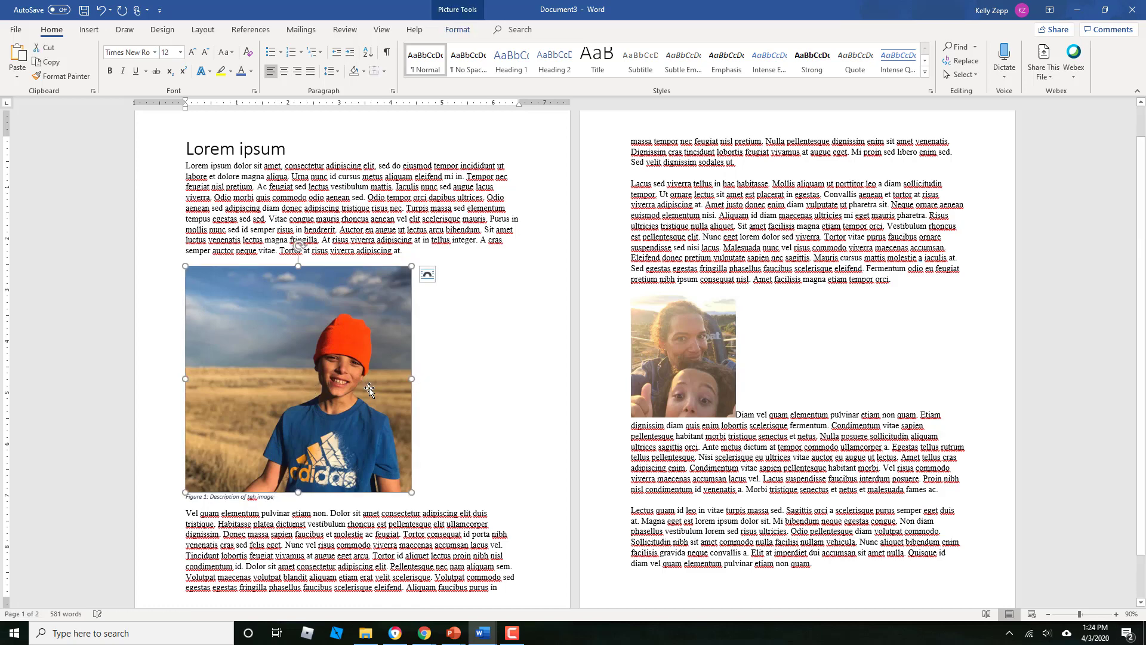
left_click_drag(369, 388, 329, 514)
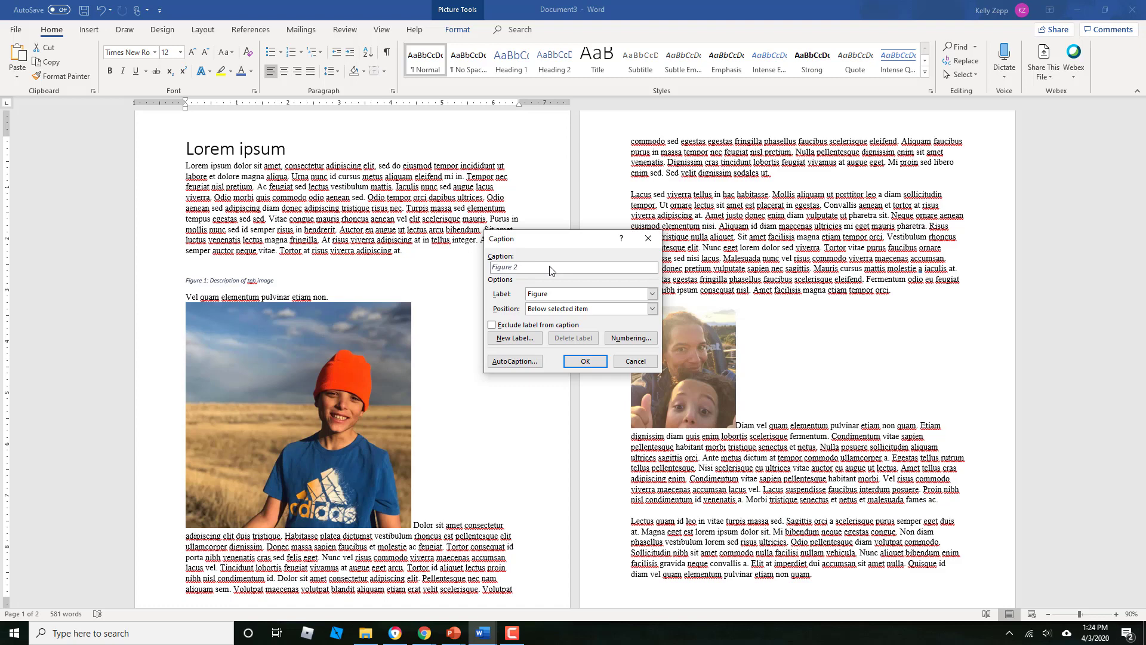
Caption the photo on page 2 as "Figure 2: Descrition of the image.", placed below the photo
type(": Descrition of the image.")
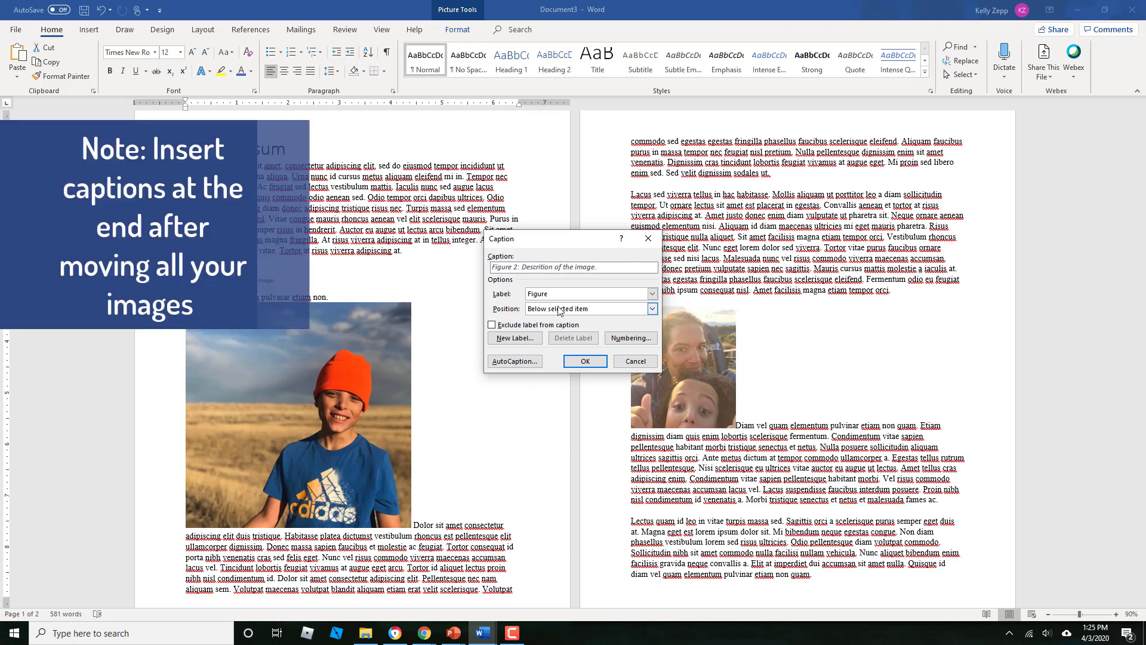
left_click(586, 361)
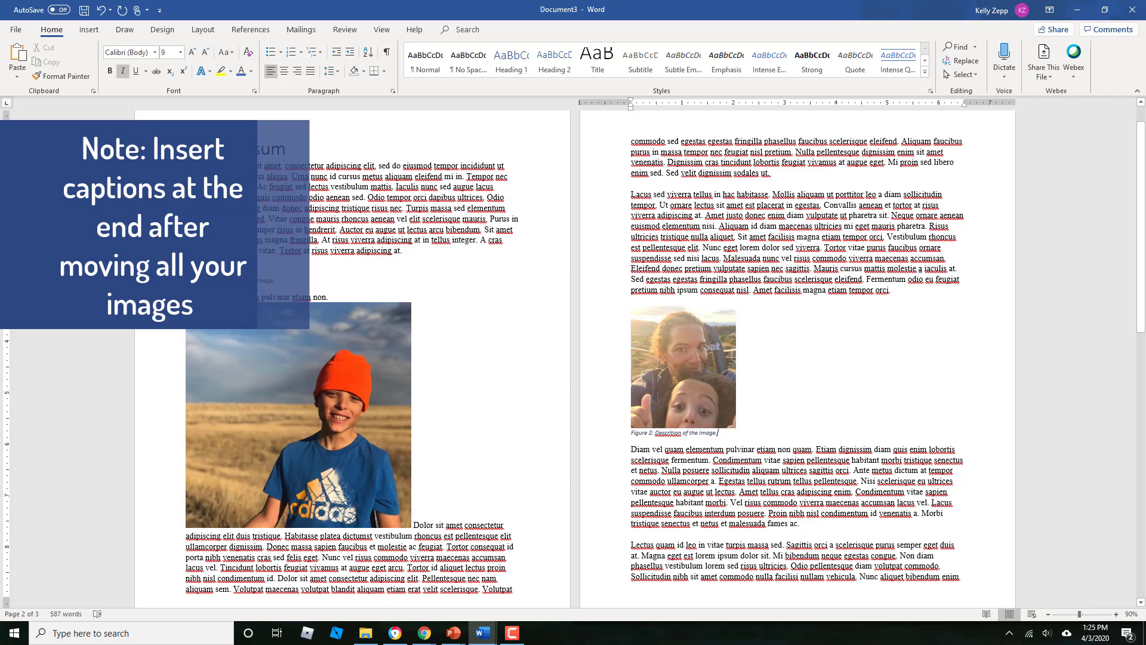
Delete the Figure 1 caption that is separated from its photo on page 1
left_click(274, 281)
left_click_drag(282, 281, 197, 281)
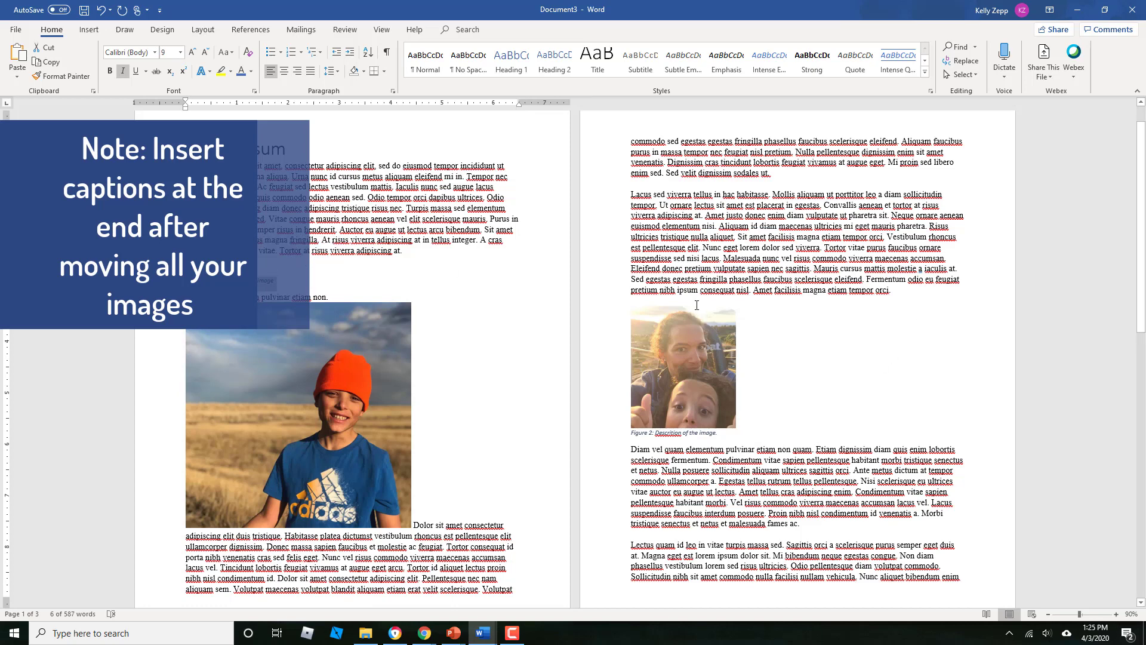
key("Delete")
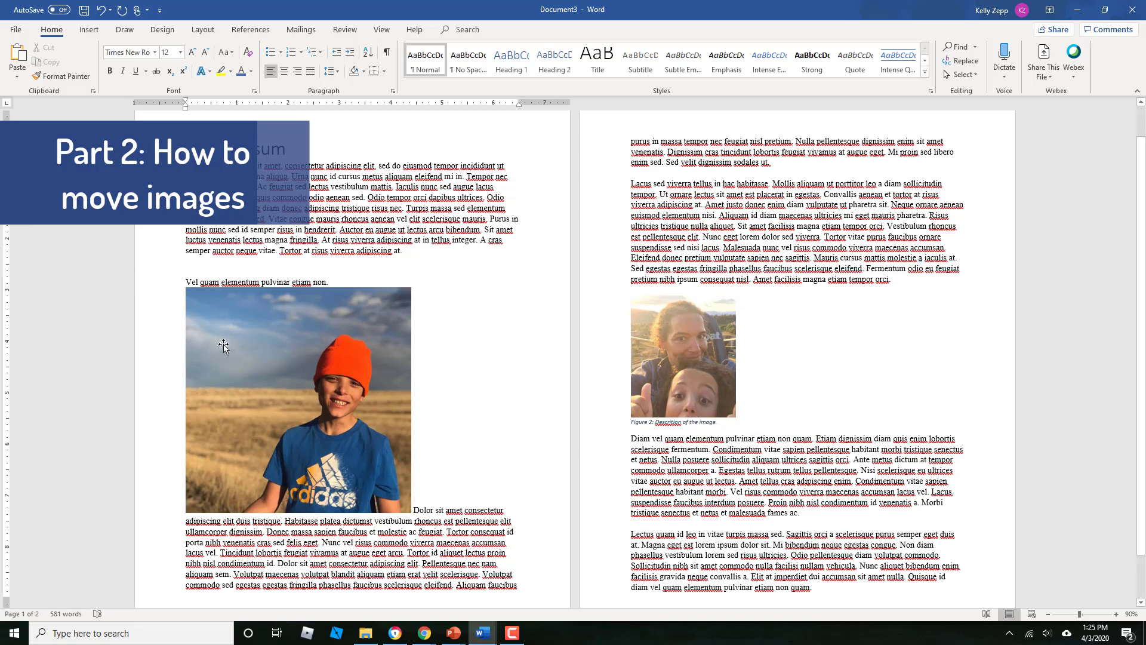
Move the inline photo on page 1 farther down its paragraph, to just after "Id aliquet lectus proin nibh n"
key("F2")
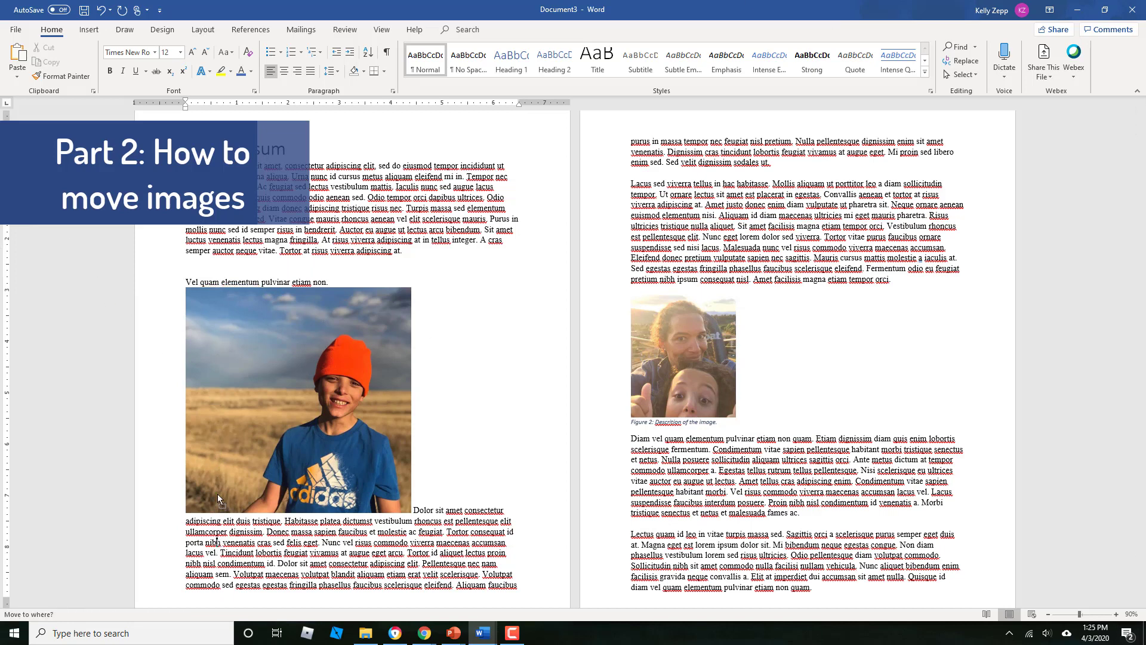
left_click(232, 434)
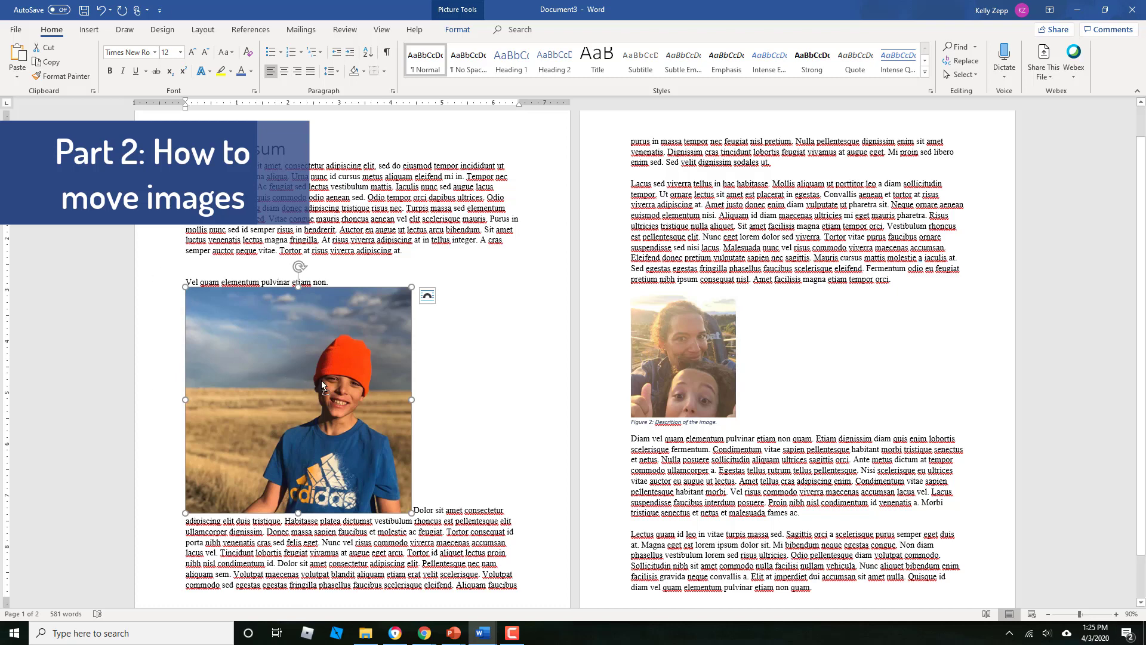
left_click_drag(326, 388, 471, 392)
left_click_drag(288, 346, 520, 352)
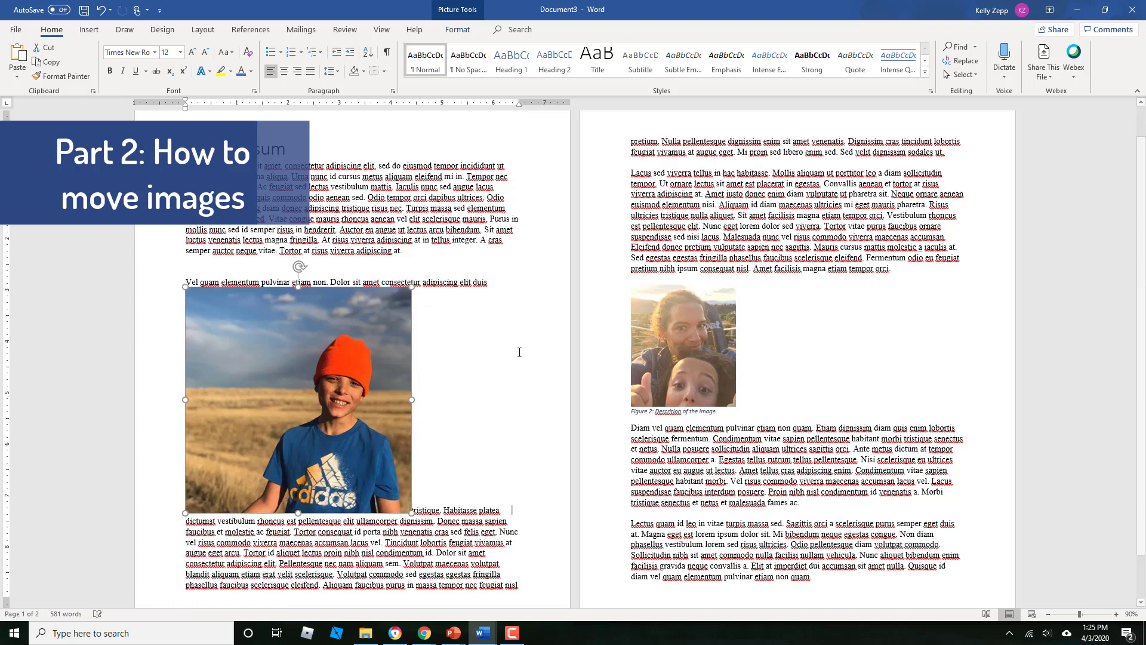
left_click_drag(366, 366, 369, 552)
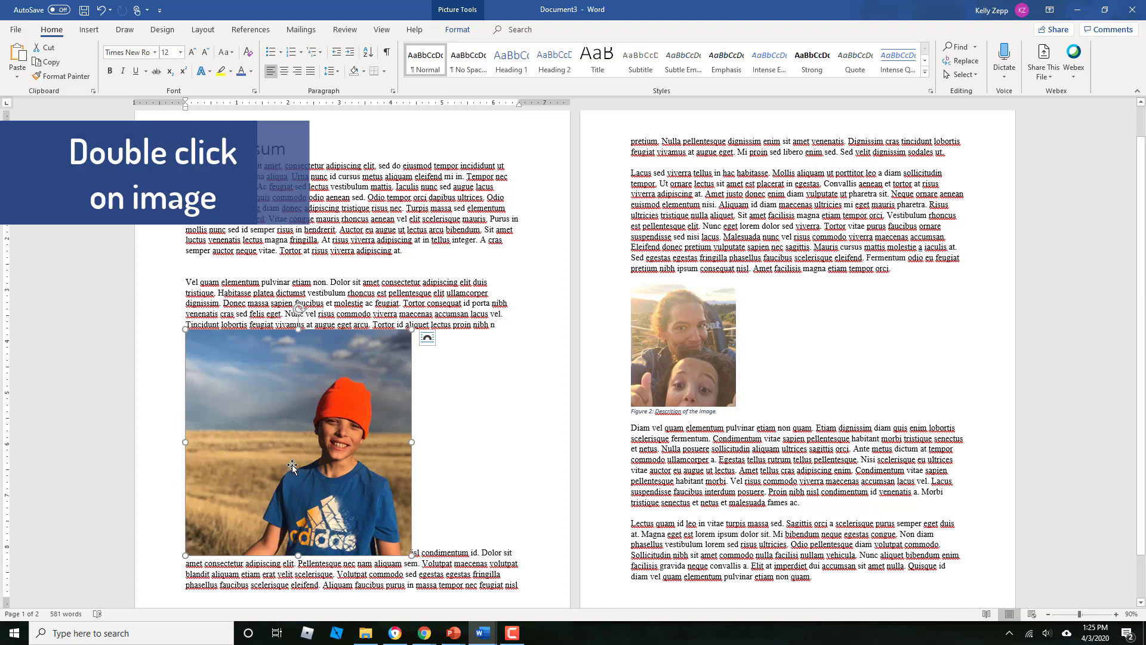
Set the text wrapping of the photo on page 1 to Top and Bottom
double_click(301, 444)
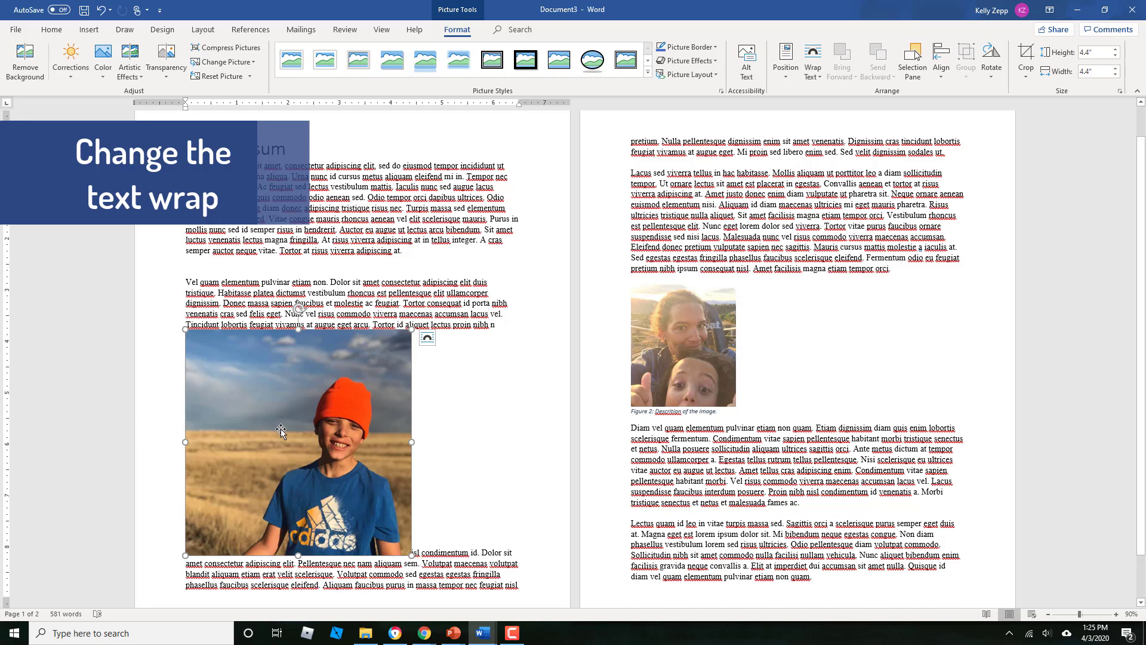
left_click(818, 75)
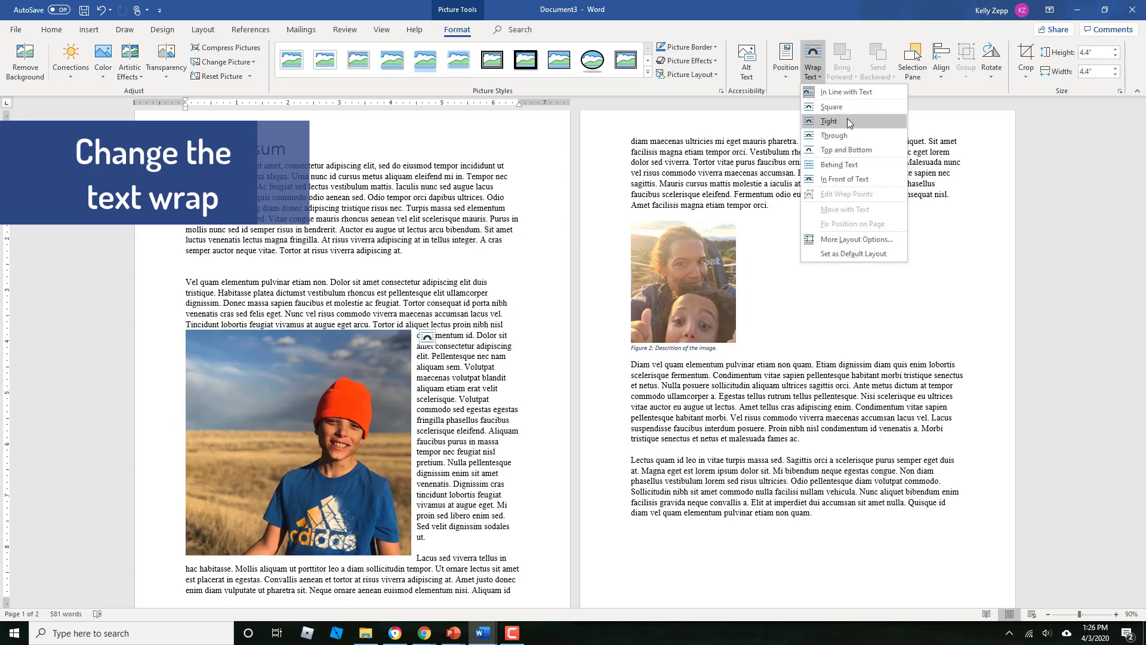
left_click(845, 156)
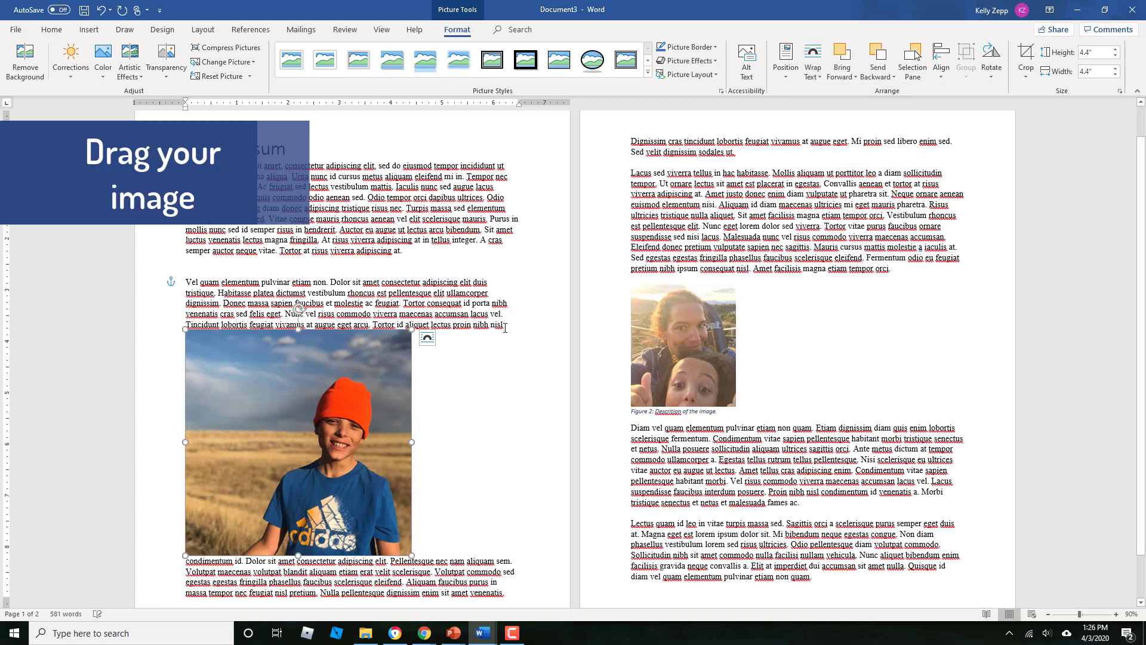
Try shifting the photo on page 1 toward the page centre, undo the move, and preview the position presets without applying one
left_click_drag(325, 421, 366, 419)
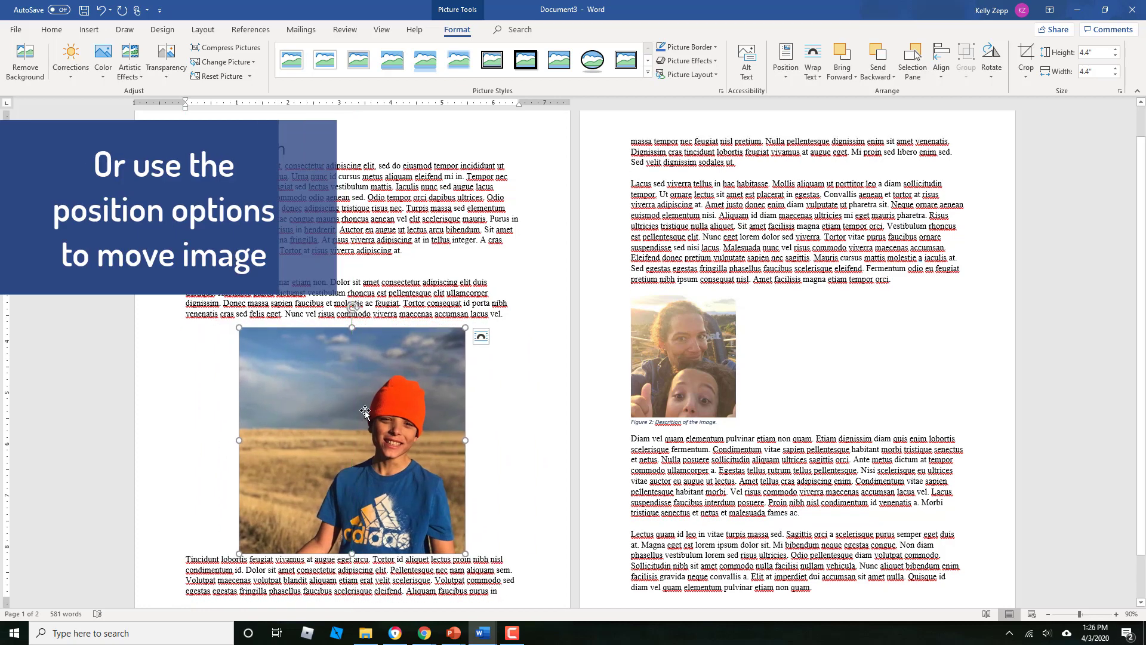
key("ctrl+l")
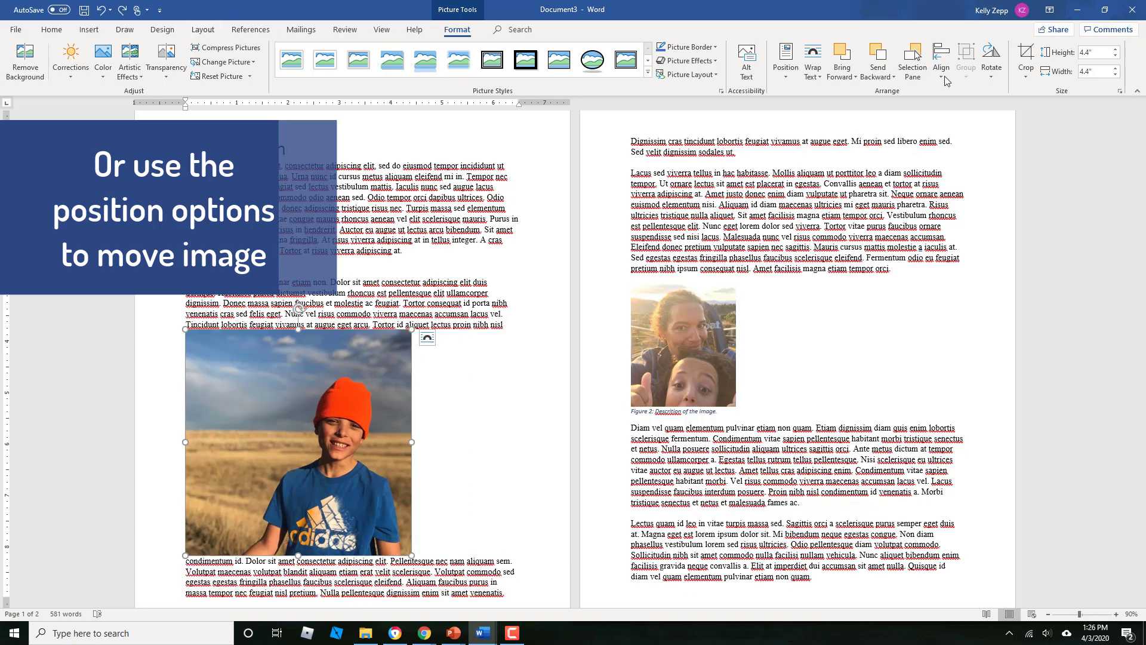
left_click(783, 81)
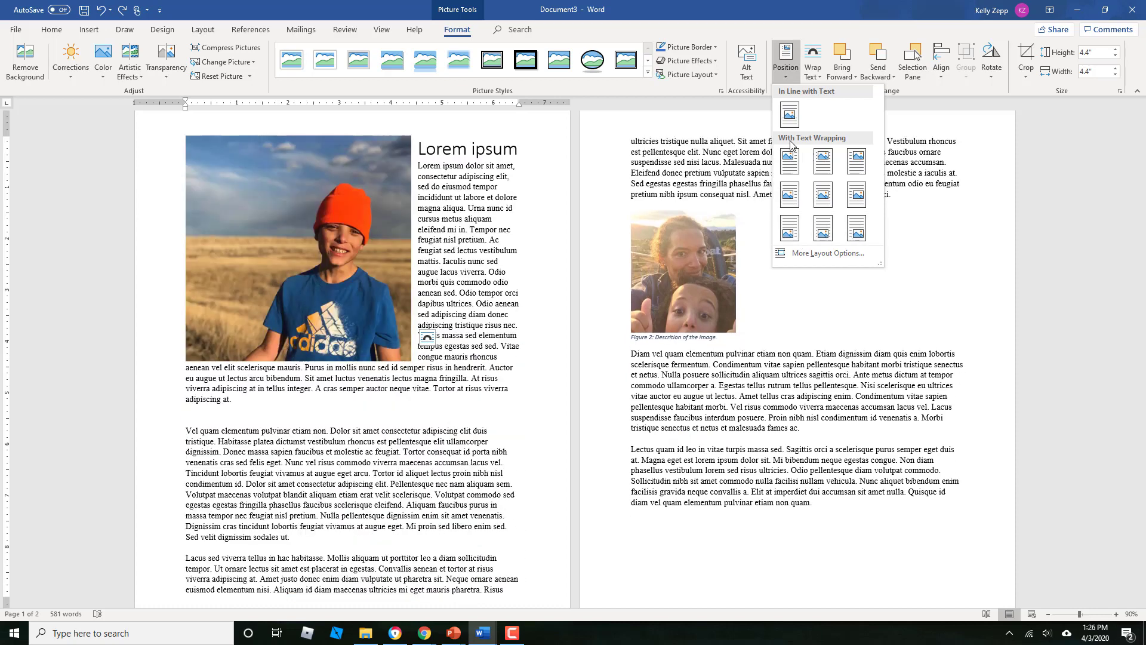
left_click(924, 345)
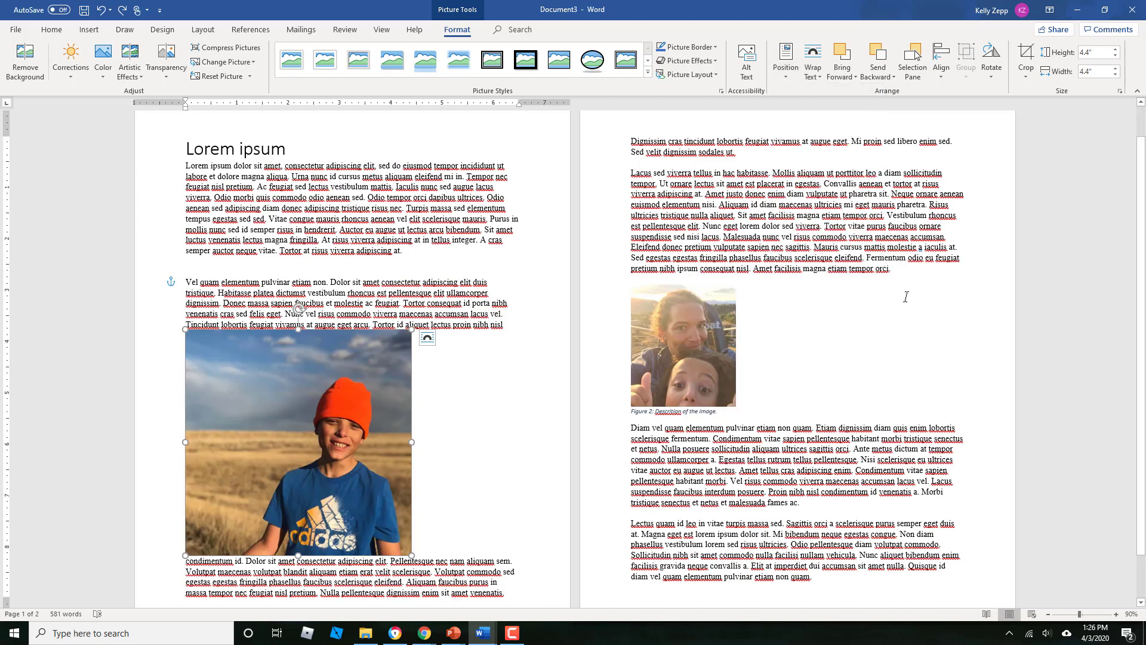
Wrap the photo on page 2 as Top and Bottom and position it in the middle centre with square text wrapping
left_click(703, 329)
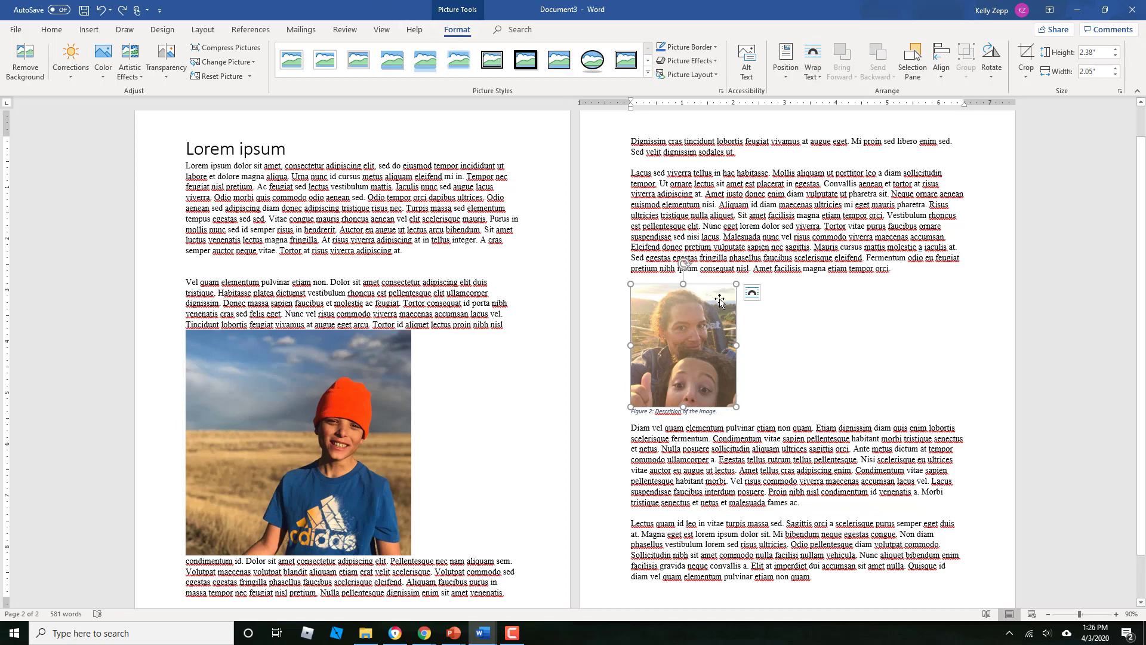
double_click(820, 342)
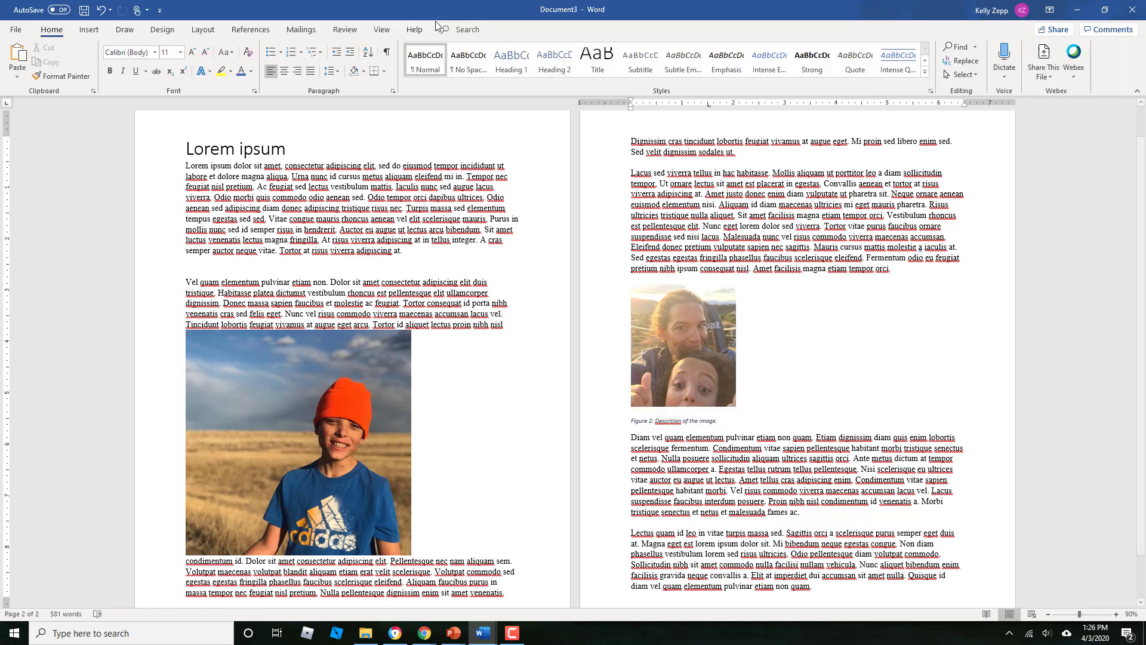
left_click(707, 339)
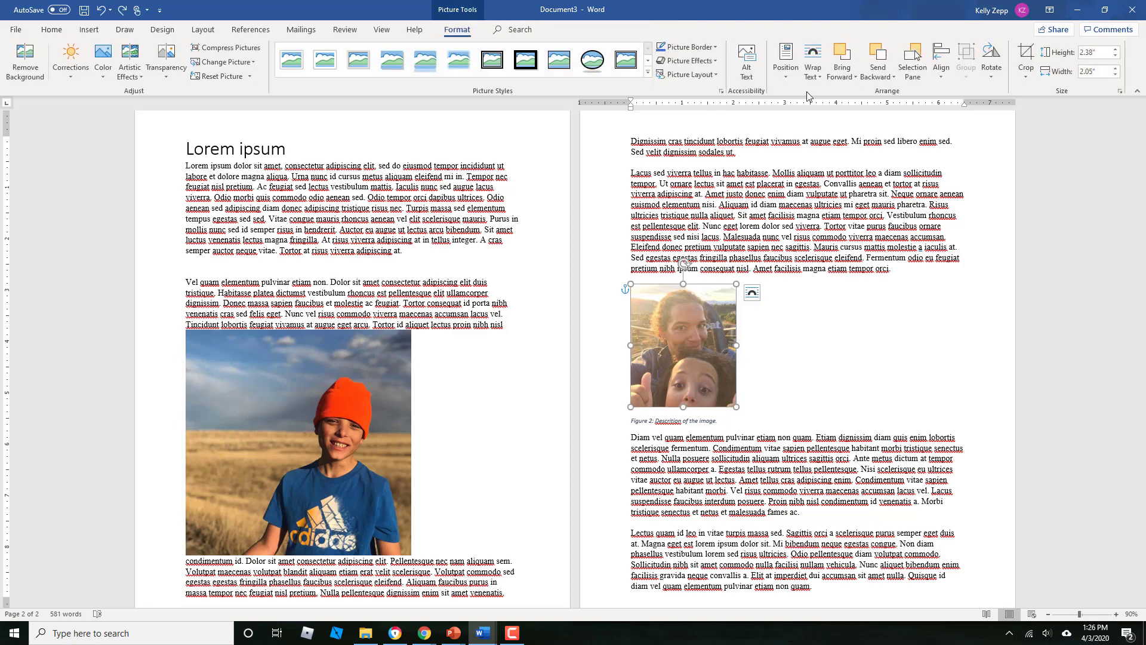
left_click(826, 73)
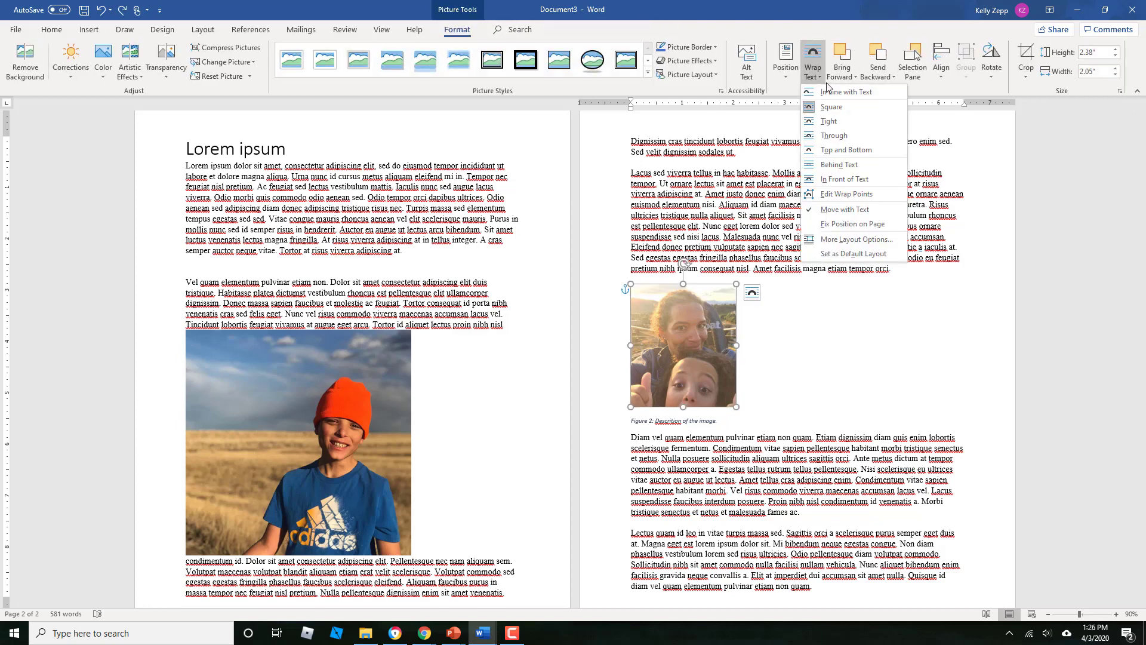
left_click(847, 151)
left_click(786, 60)
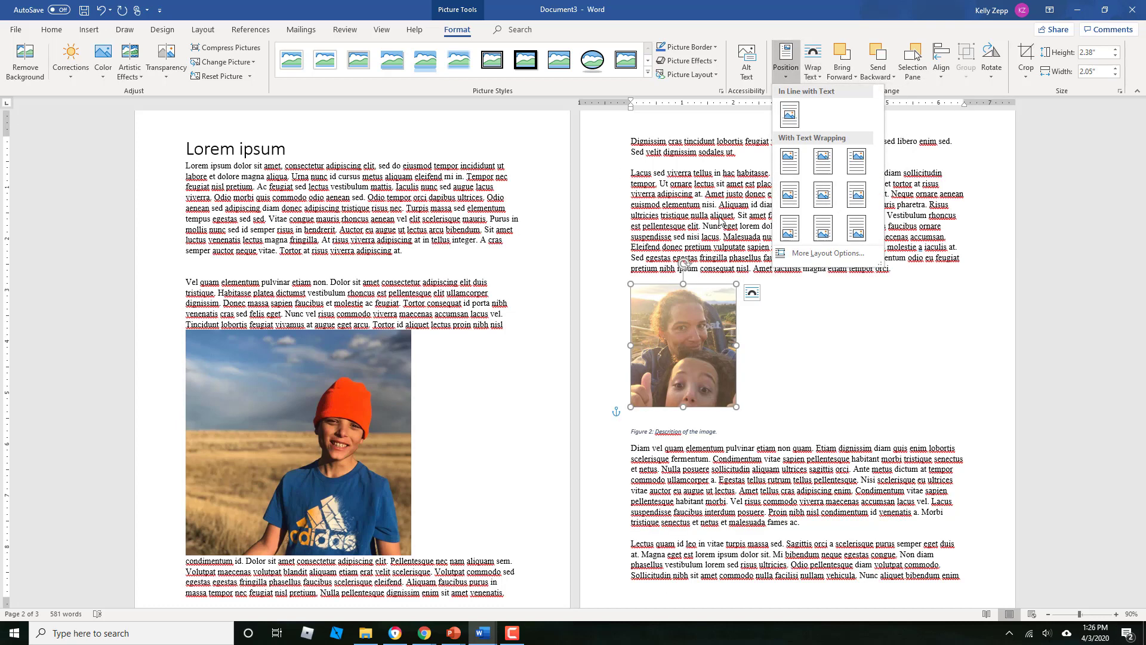
left_click(821, 200)
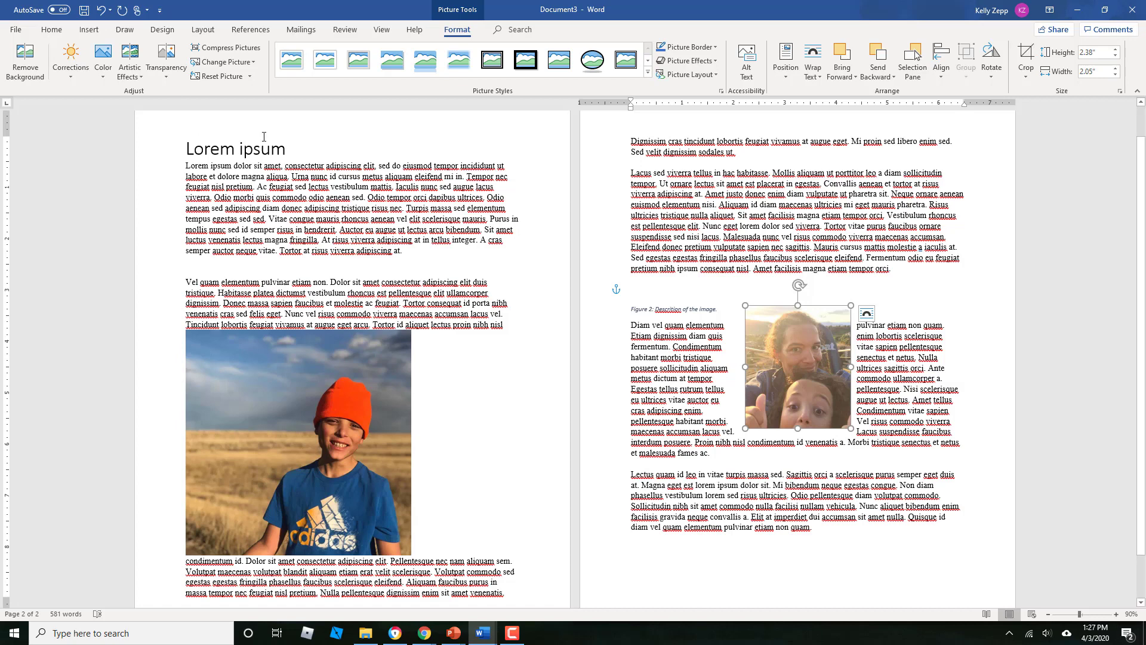
Select the photo on page 1 and bring up its picture commands
left_click(288, 426)
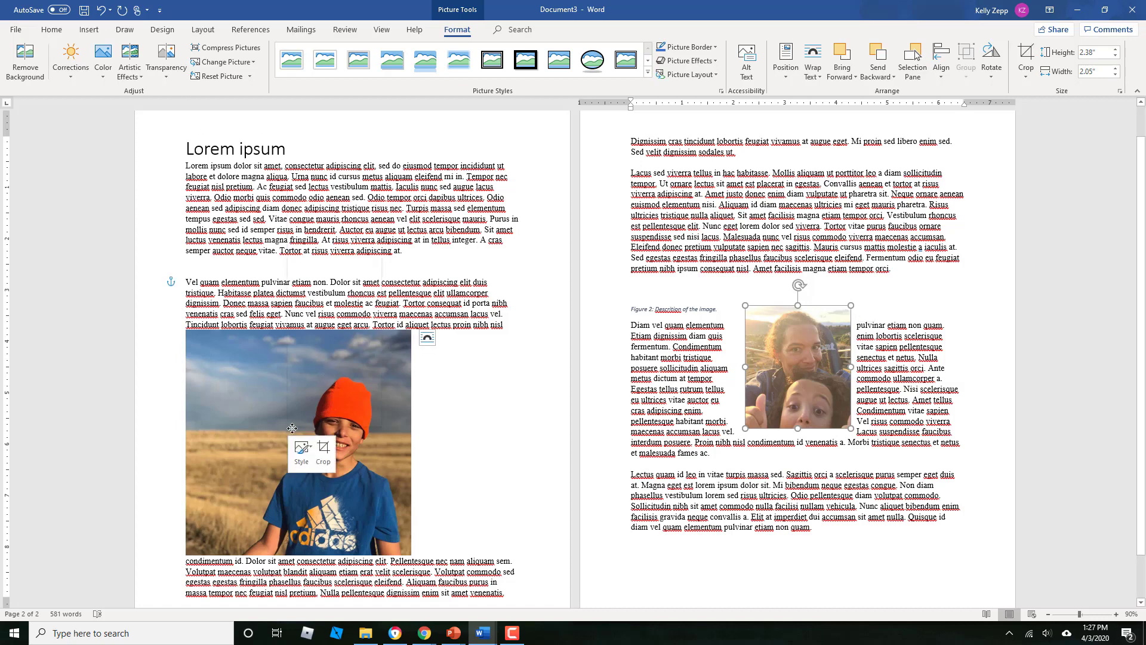
right_click(253, 374)
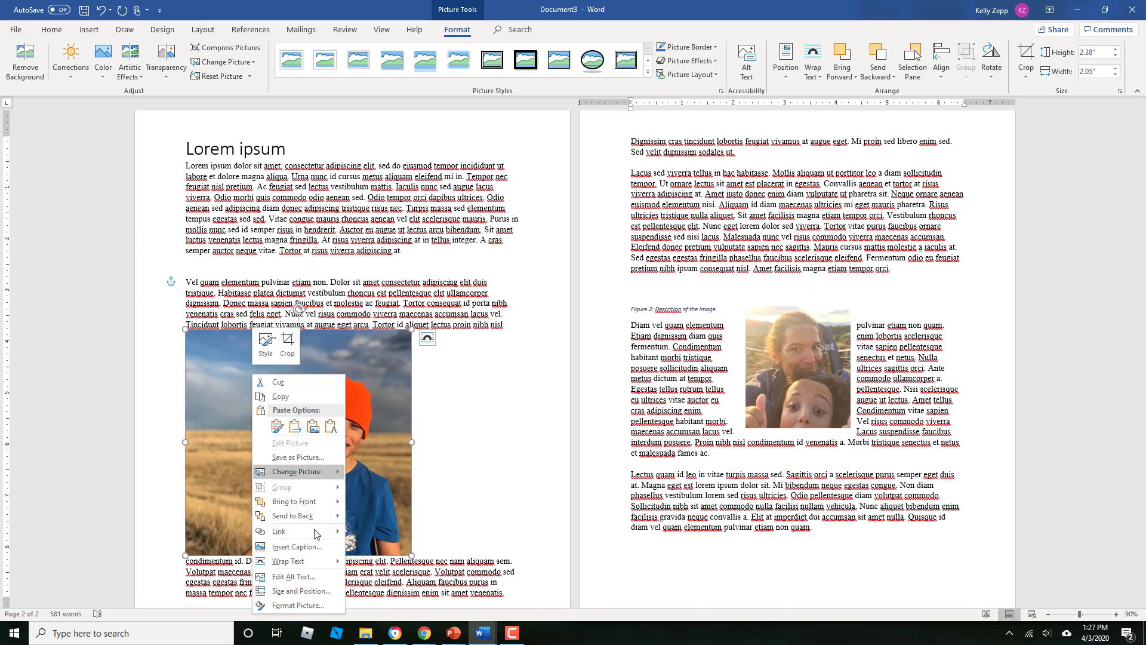